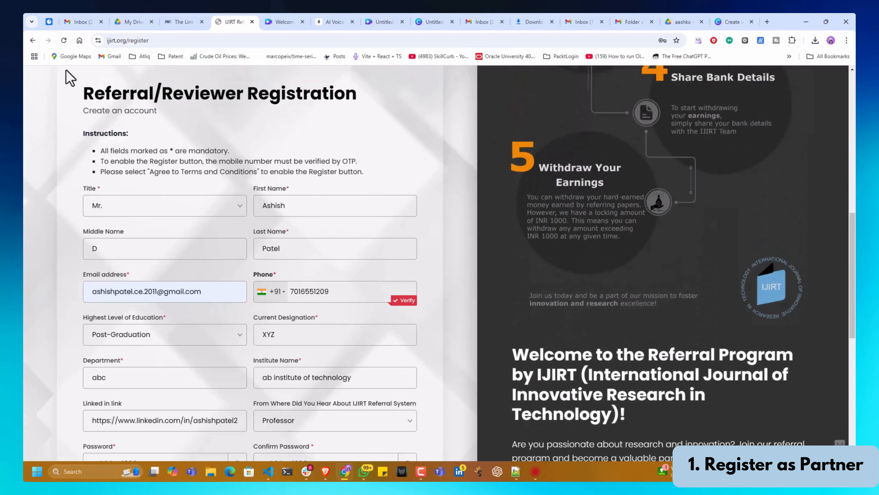
- Keep Mr. as the title, fill in the middle name, and move down to the phone field
{"action": "left_click", "coordinate": [106, 208]}
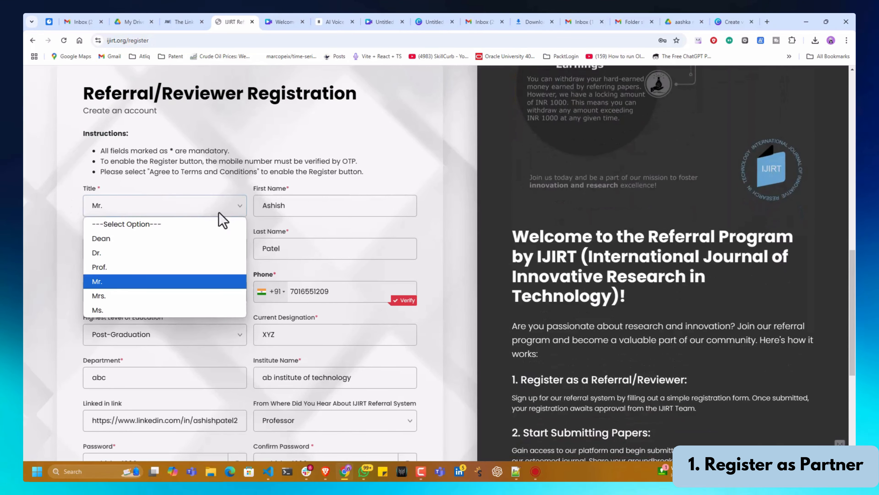
{"action": "left_click", "coordinate": [343, 206]}
{"action": "left_click", "coordinate": [173, 248]}
{"action": "type", "text": "D"}
{"action": "key", "text": "Tab"}
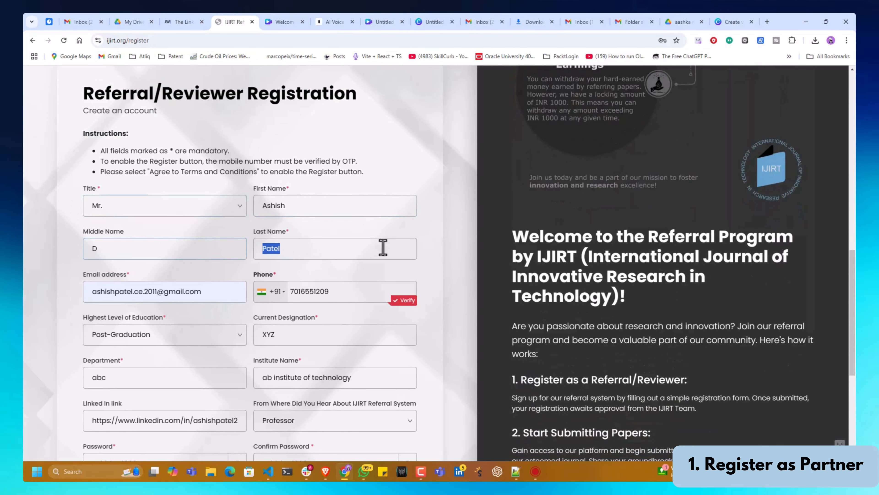
{"action": "key", "text": "Tab"}
{"action": "key", "text": "Tab"}
{"action": "scroll", "coordinate": [337, 312], "scroll_direction": "down", "scroll_amount": 2}
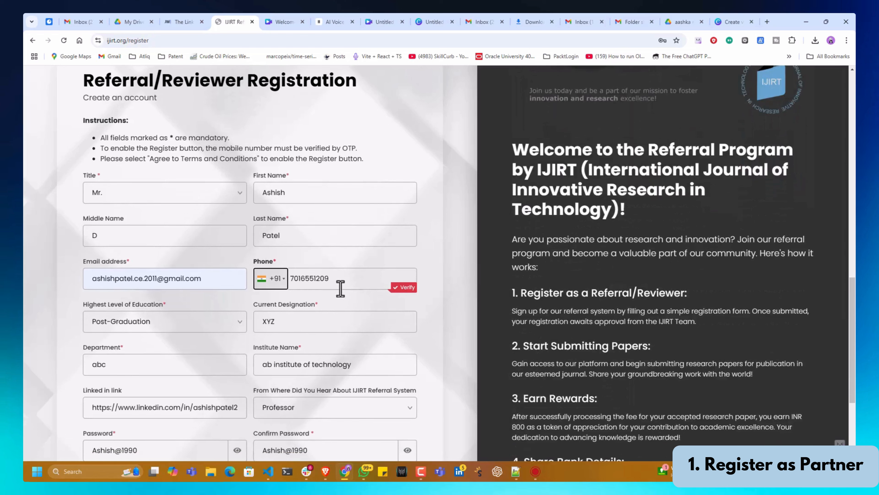
- Verify the phone number with the SMS one-time code so it shows Verified
{"action": "left_click", "coordinate": [340, 279]}
{"action": "left_click", "coordinate": [414, 287]}
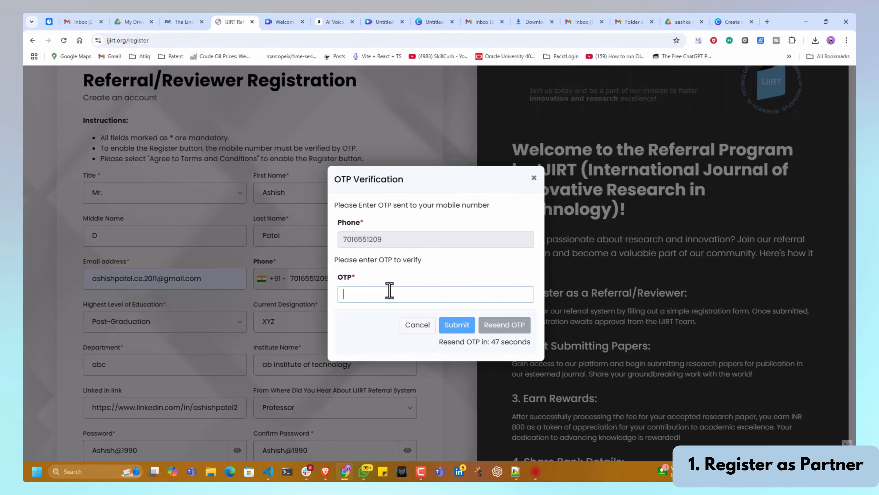
{"action": "type", "text": "16"}
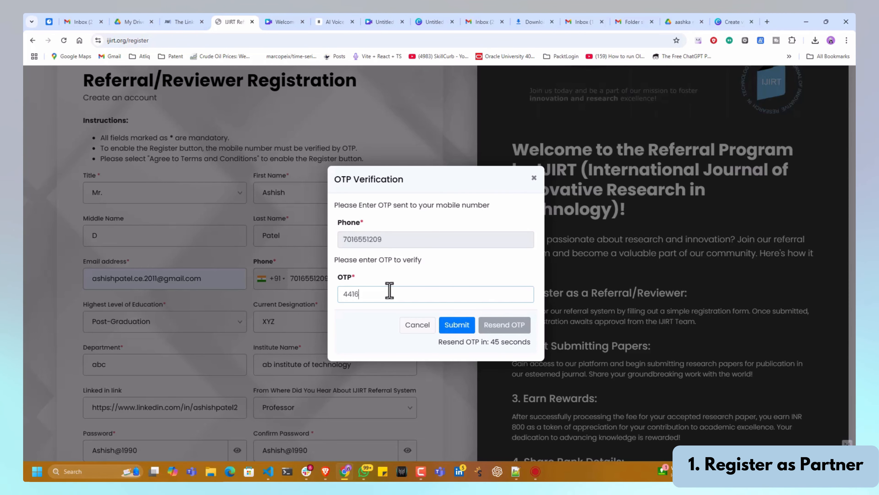
{"action": "left_click", "coordinate": [457, 326]}
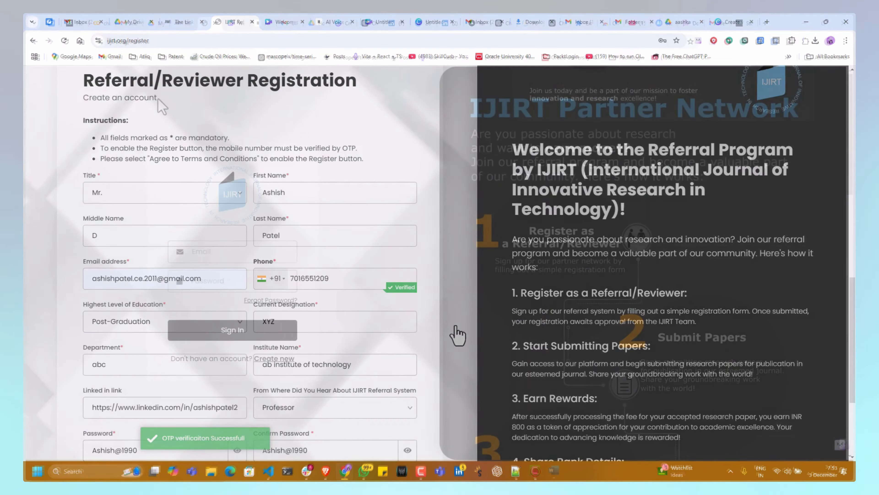
- Sign in to the partner network using the saved email suggestion and the account password
{"action": "left_click", "coordinate": [227, 250]}
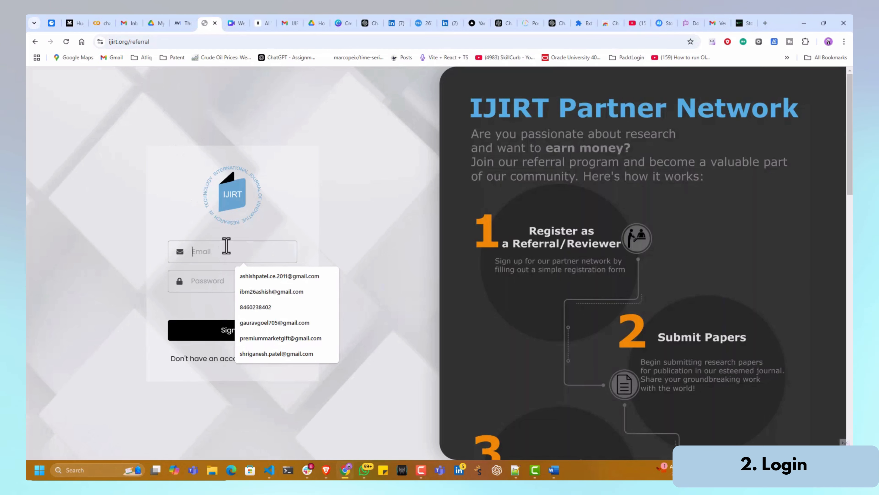
{"action": "key", "text": "Down"}
{"action": "key", "text": "Tab"}
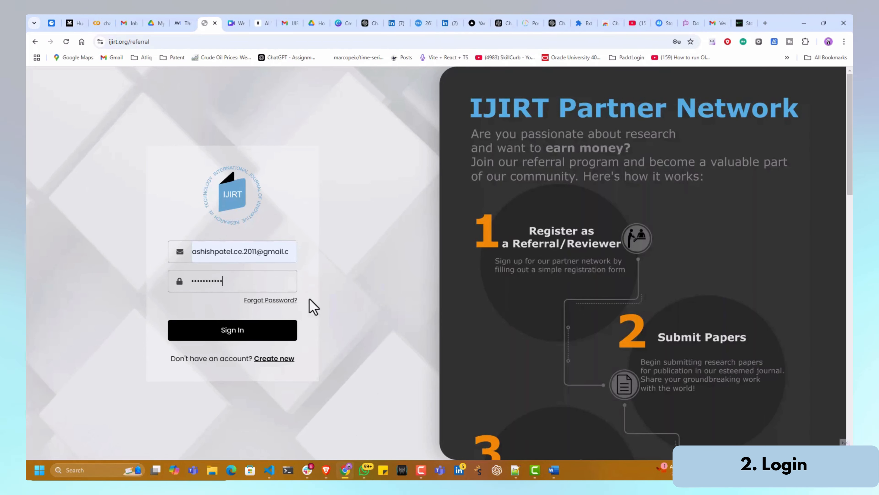
{"action": "left_click", "coordinate": [253, 335]}
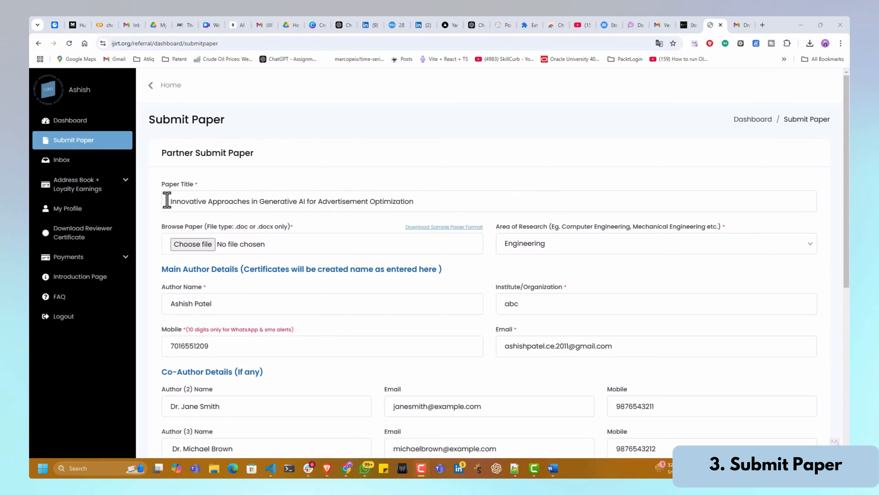
- Attach Use Case Insurance.docx from the Downloads folder as the paper file
{"action": "left_click_drag", "start_coordinate": [414, 202], "coordinate": [306, 201]}
{"action": "left_click", "coordinate": [434, 207]}
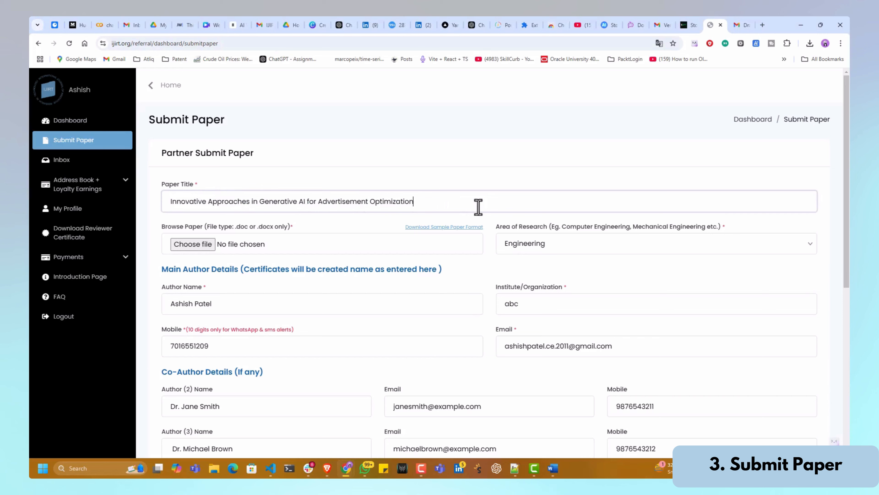
{"action": "left_click", "coordinate": [208, 245]}
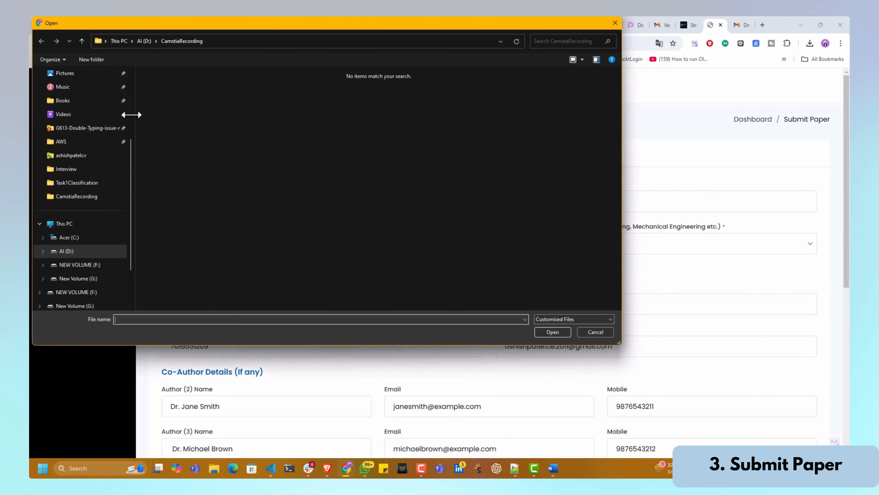
{"action": "scroll", "coordinate": [93, 205], "scroll_direction": "up", "scroll_amount": 3}
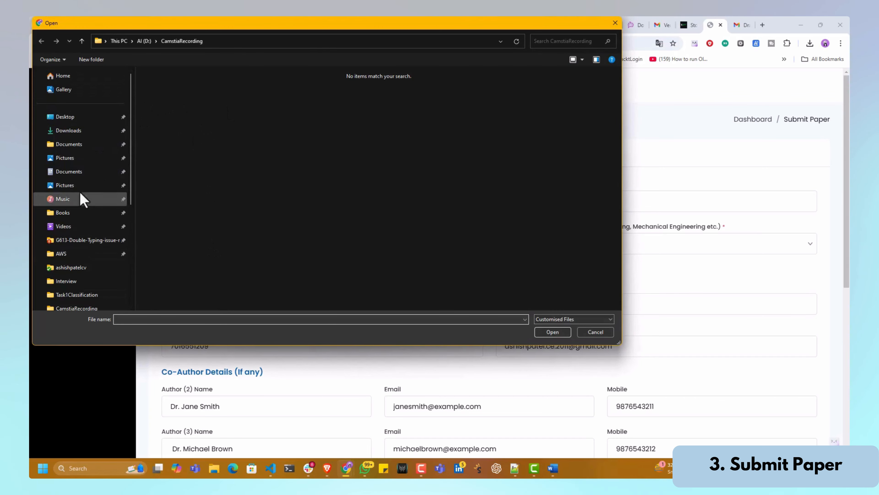
{"action": "left_click", "coordinate": [69, 131]}
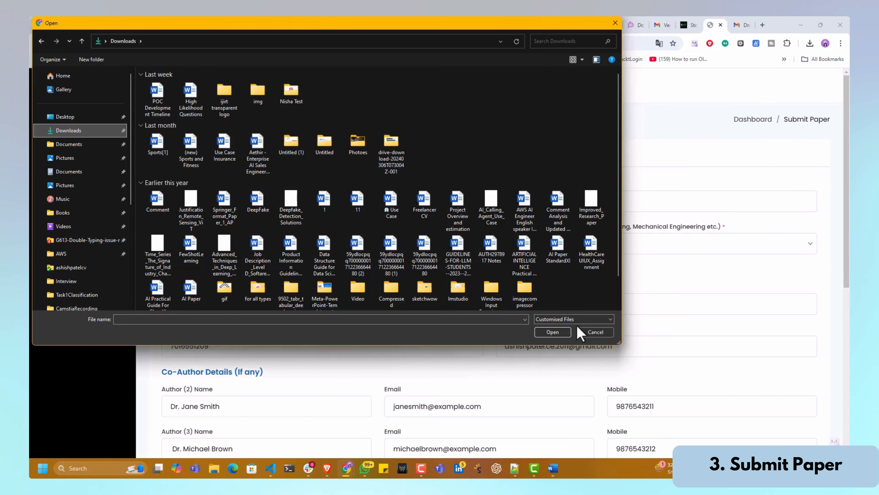
{"action": "left_click", "coordinate": [224, 146]}
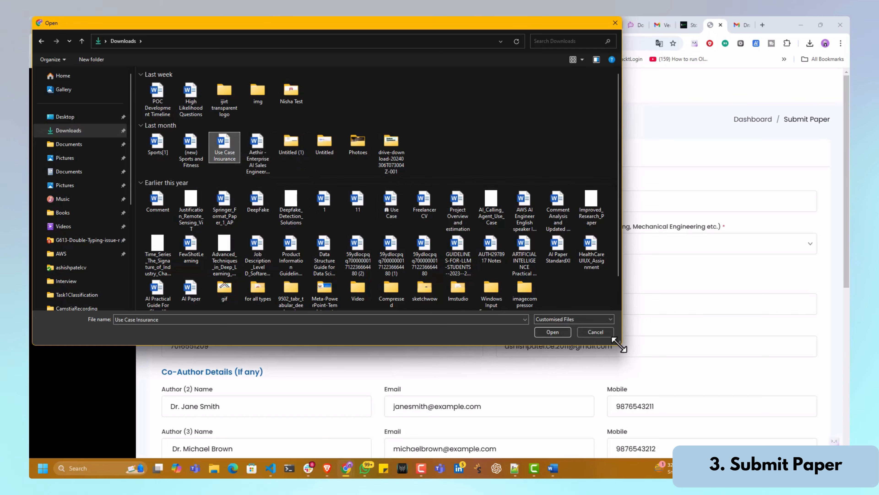
{"action": "left_click", "coordinate": [554, 332]}
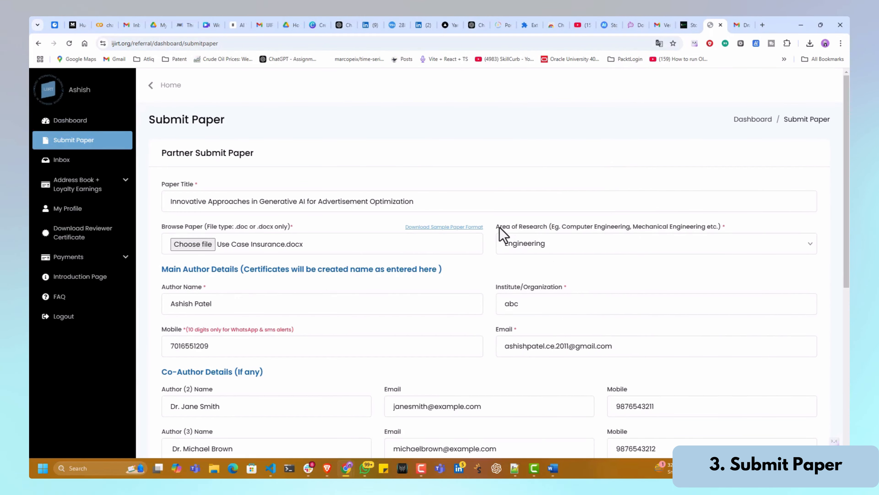
- Keep Engineering as the Area of Research and read the certificate-name note
{"action": "left_click_drag", "start_coordinate": [500, 226], "coordinate": [581, 230]}
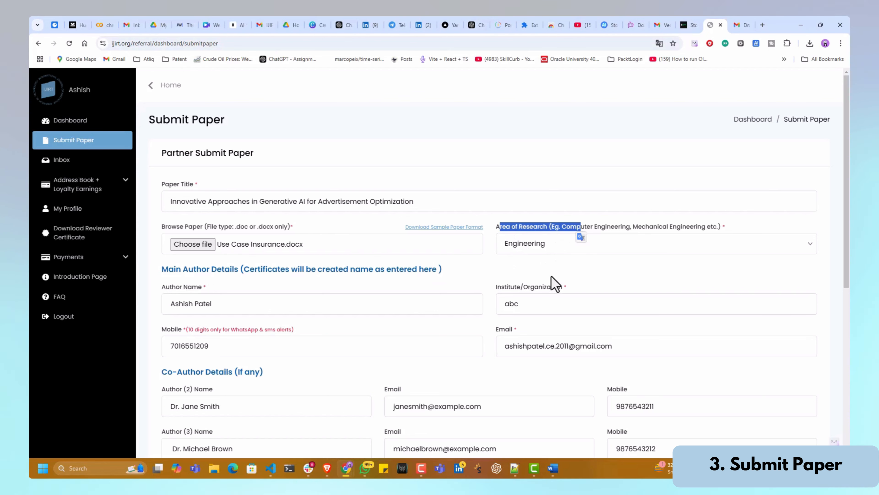
{"action": "left_click", "coordinate": [527, 244]}
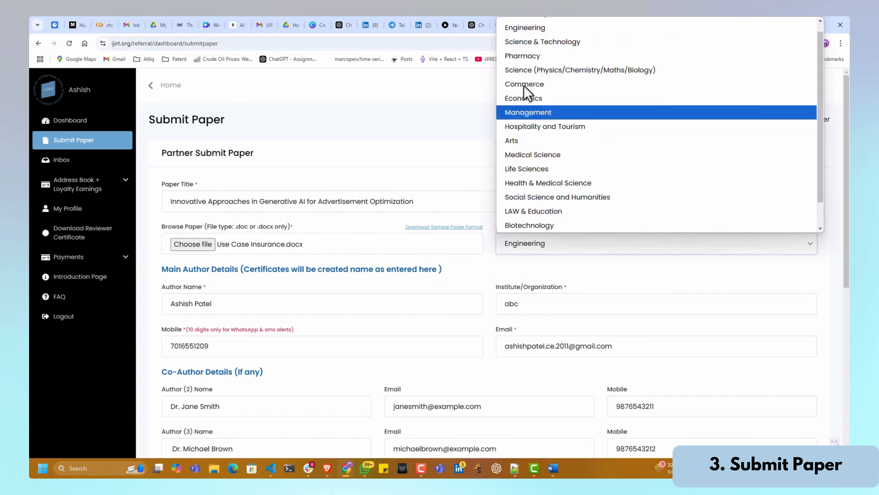
{"action": "left_click", "coordinate": [530, 28]}
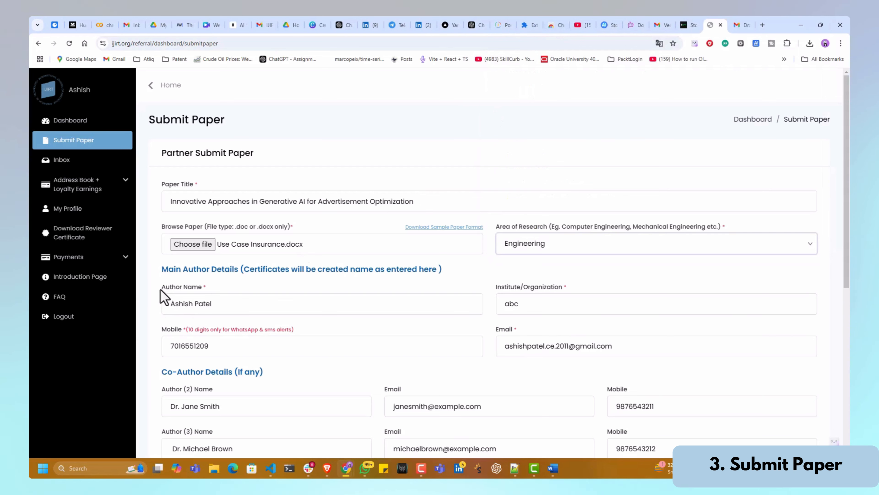
{"action": "mouse_move", "coordinate": [163, 269]}
{"action": "left_mouse_down"}
{"action": "mouse_move", "coordinate": [449, 279]}
{"action": "mouse_move", "coordinate": [157, 272]}
{"action": "mouse_move", "coordinate": [167, 277]}
{"action": "left_mouse_up"}
{"action": "left_click", "coordinate": [164, 272]}
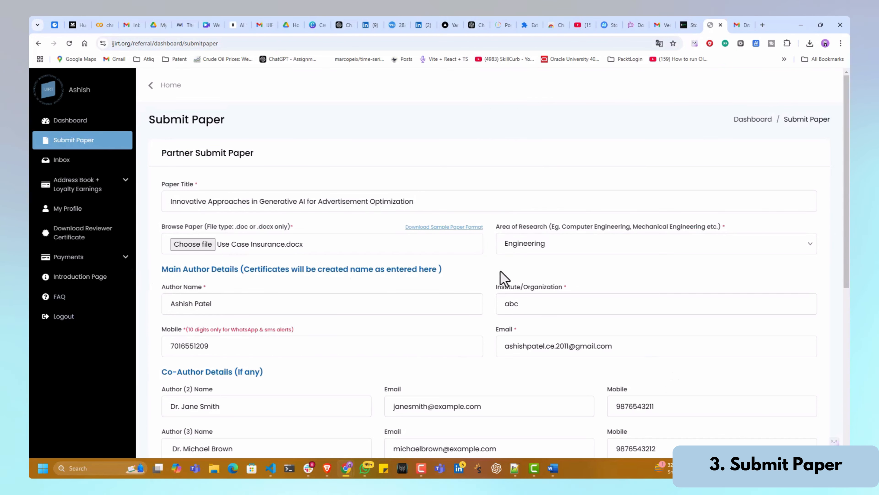
- Review the main author's institute, email and mobile number entries
{"action": "left_click", "coordinate": [528, 305]}
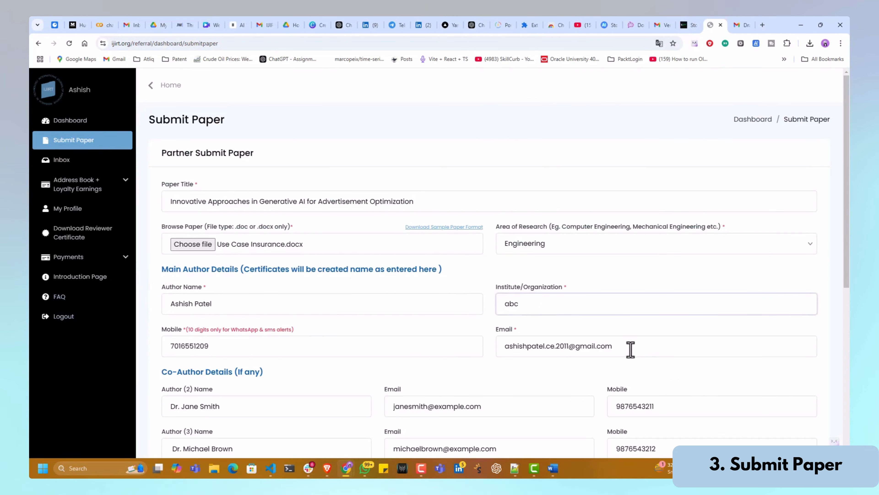
{"action": "left_click", "coordinate": [630, 350]}
{"action": "left_click", "coordinate": [259, 343]}
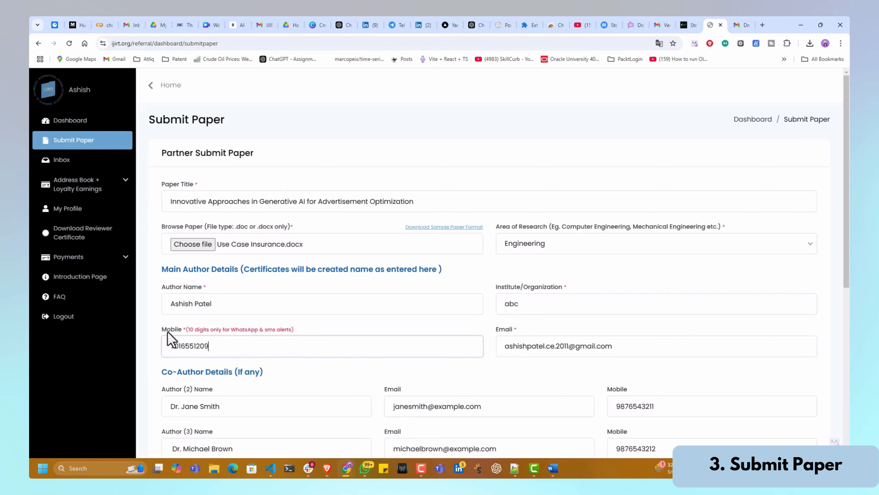
{"action": "scroll", "coordinate": [294, 338], "scroll_direction": "down", "scroll_amount": 5}
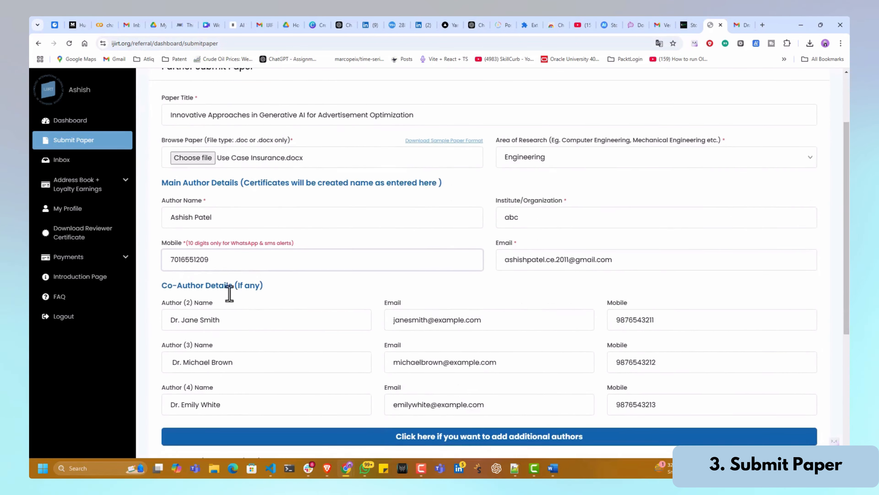
- Review the Co-Author Details, submit the paper, and decline saving the address
{"action": "left_click_drag", "start_coordinate": [163, 204], "coordinate": [268, 203]}
{"action": "left_click_drag", "start_coordinate": [214, 195], "coordinate": [165, 199]}
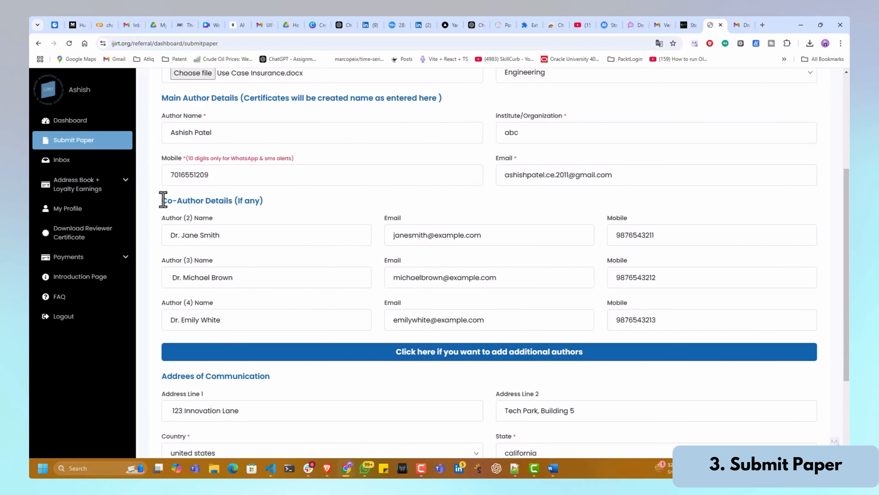
{"action": "scroll", "coordinate": [299, 346], "scroll_direction": "down", "scroll_amount": 4}
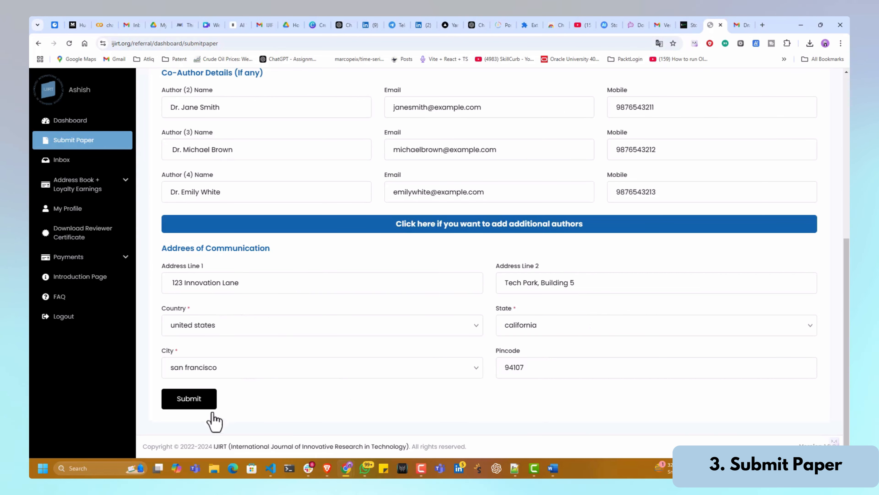
{"action": "left_click", "coordinate": [194, 403]}
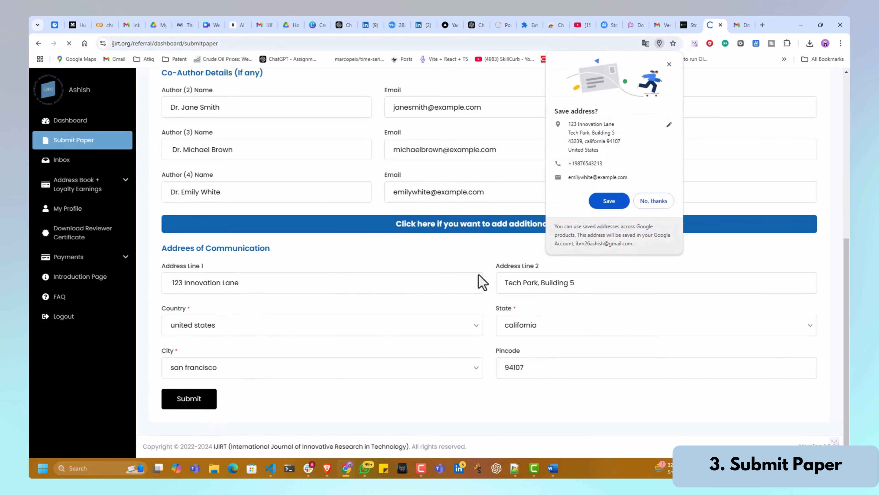
{"action": "left_click", "coordinate": [651, 202]}
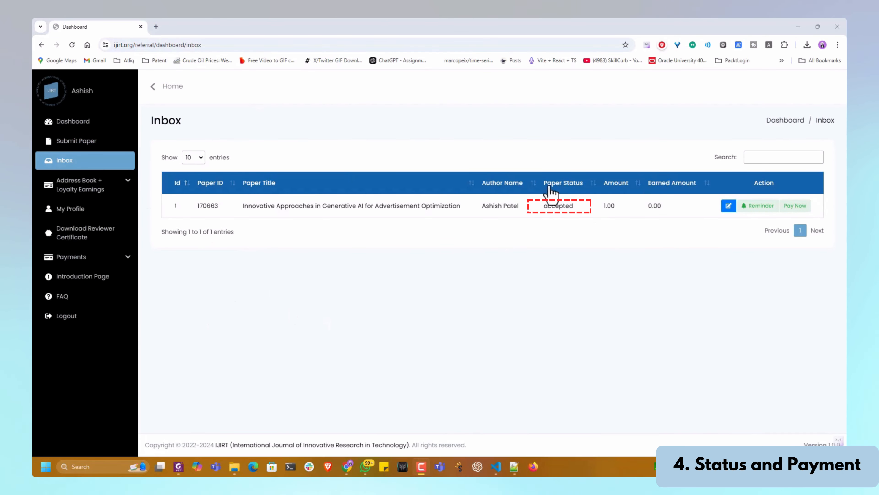
- Open the accepted paper's payment page and start the ₹1 Razorpay payment
{"action": "left_click_drag", "start_coordinate": [544, 205], "coordinate": [579, 218]}
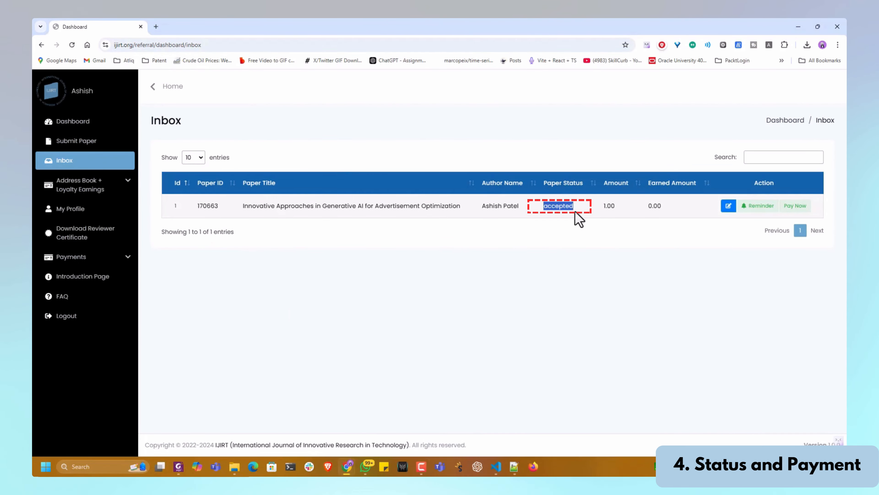
{"action": "left_click", "coordinate": [588, 301]}
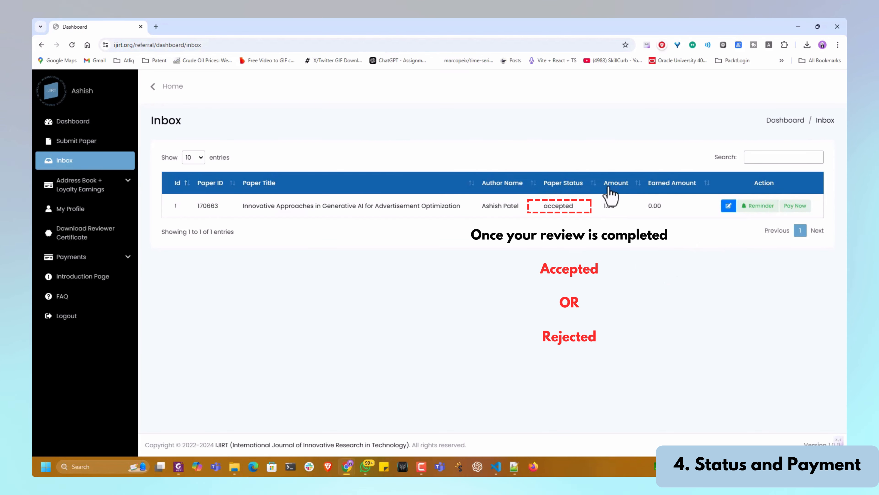
{"action": "left_click", "coordinate": [790, 209]}
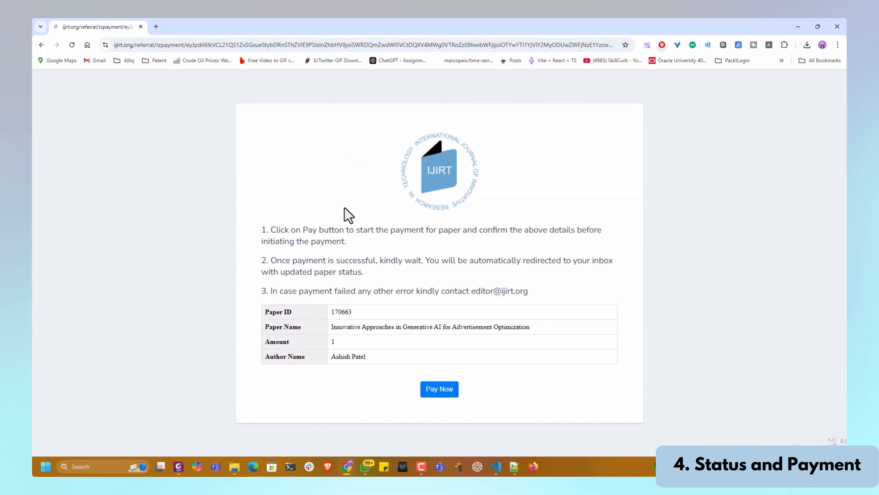
{"action": "left_click", "coordinate": [439, 389]}
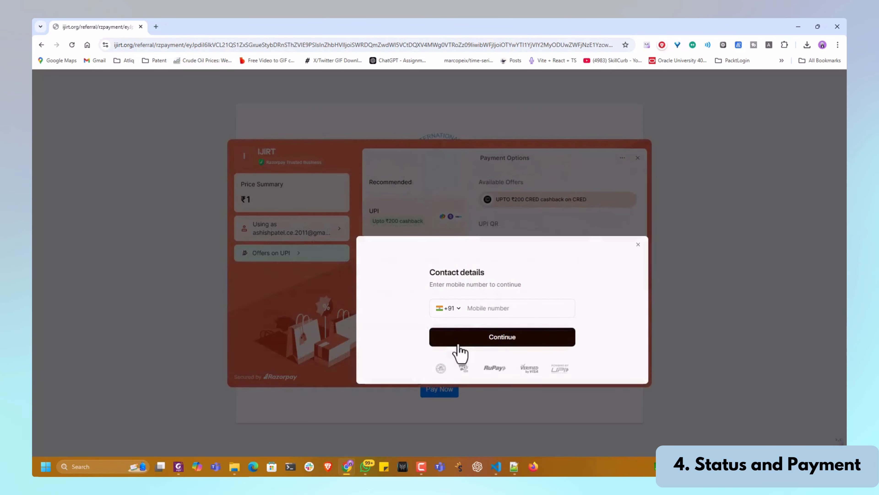
- Enter the contact mobile number in the Razorpay checkout and continue to payment methods
{"action": "left_click", "coordinate": [498, 308]}
{"action": "type", "text": "8460"}
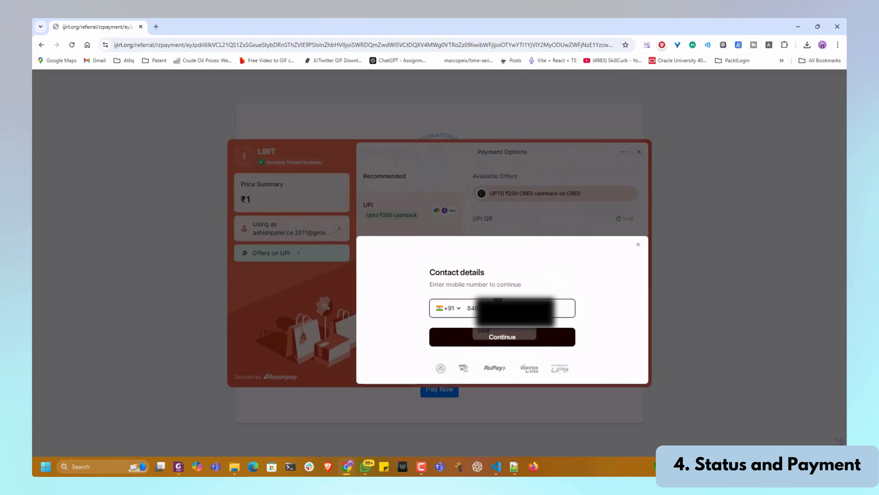
{"action": "left_click", "coordinate": [512, 344]}
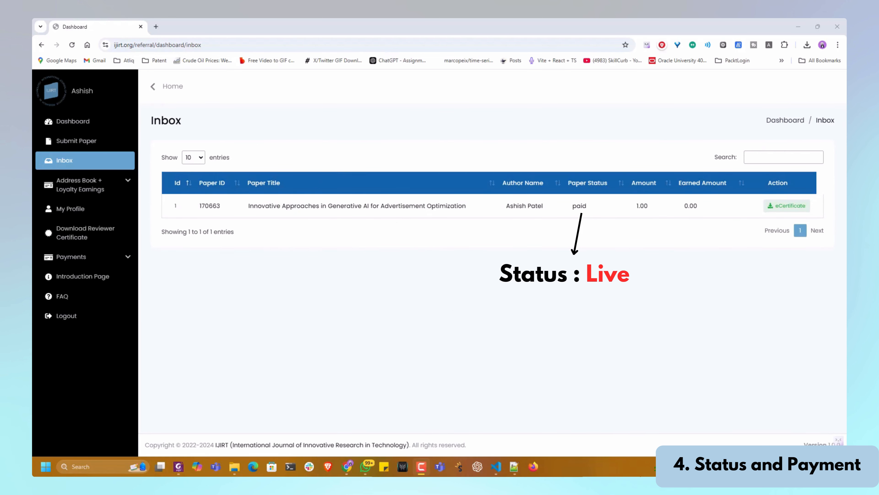
- Open the paid paper's eCertificate PDF and scroll through its Certificate of Publication pages
{"action": "left_click", "coordinate": [777, 208]}
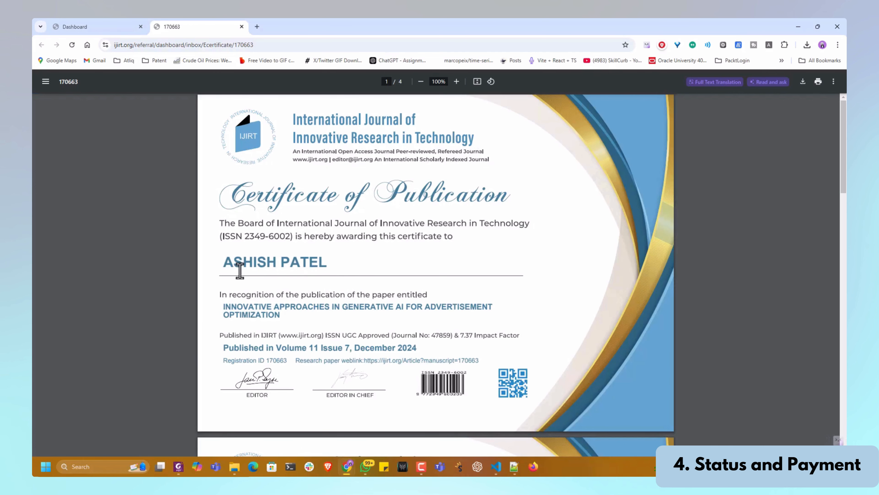
{"action": "scroll", "coordinate": [421, 240], "scroll_direction": "down", "scroll_amount": 10}
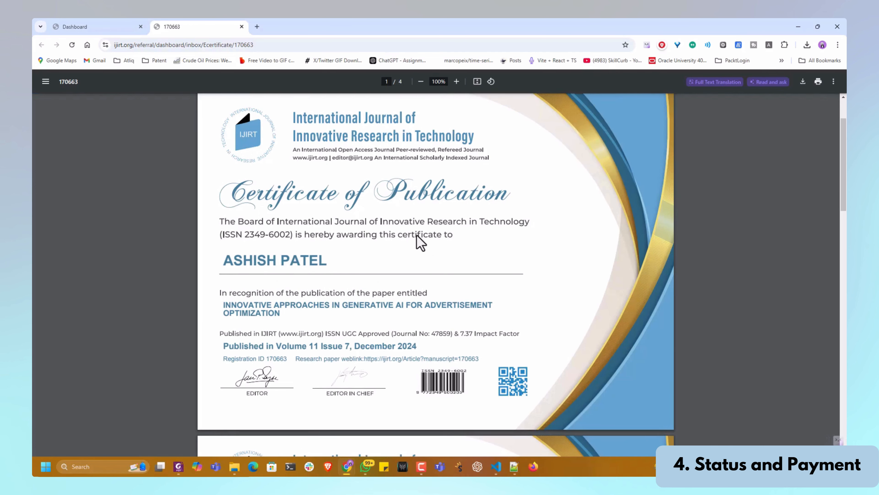
{"action": "scroll", "coordinate": [420, 245], "scroll_direction": "down", "scroll_amount": 15}
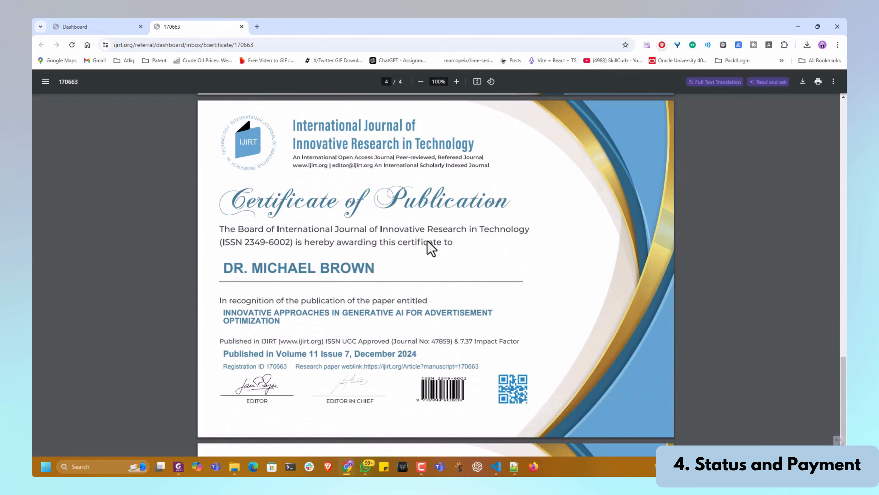
{"action": "scroll", "coordinate": [424, 250], "scroll_direction": "up", "scroll_amount": 12}
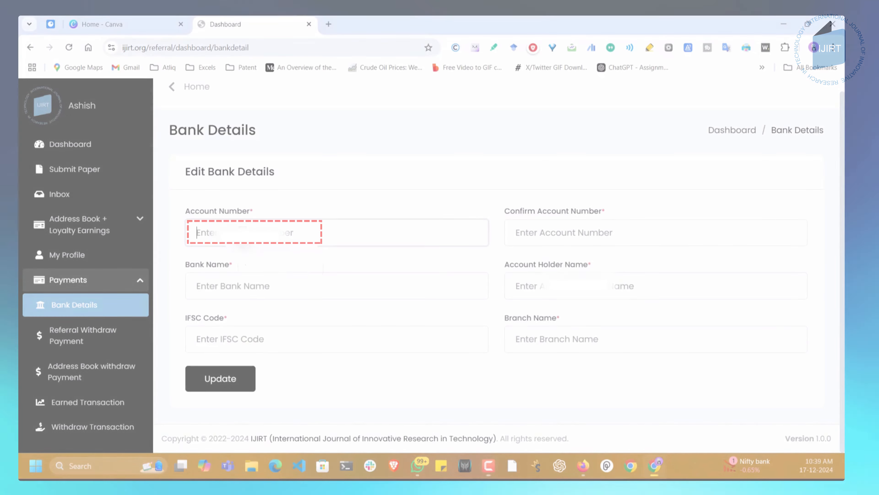
- Enter the payout bank account number and confirm it
{"action": "left_click", "coordinate": [242, 232]}
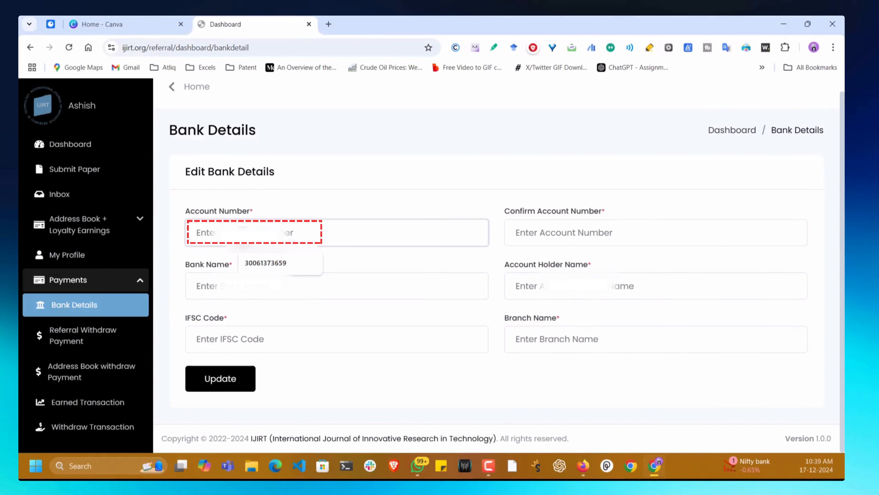
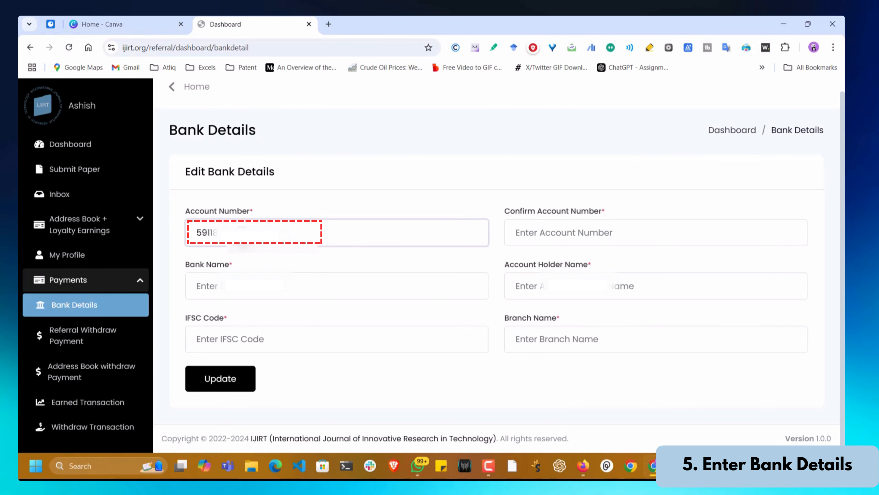
{"action": "key", "text": "Tab"}
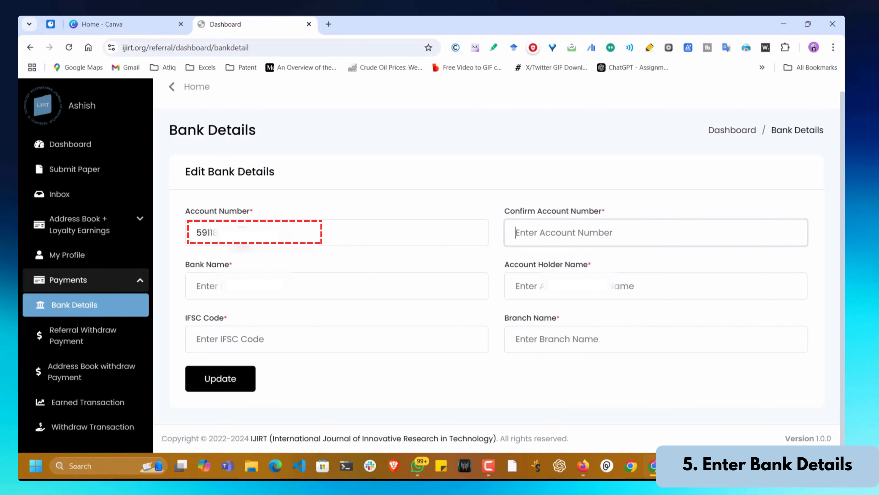
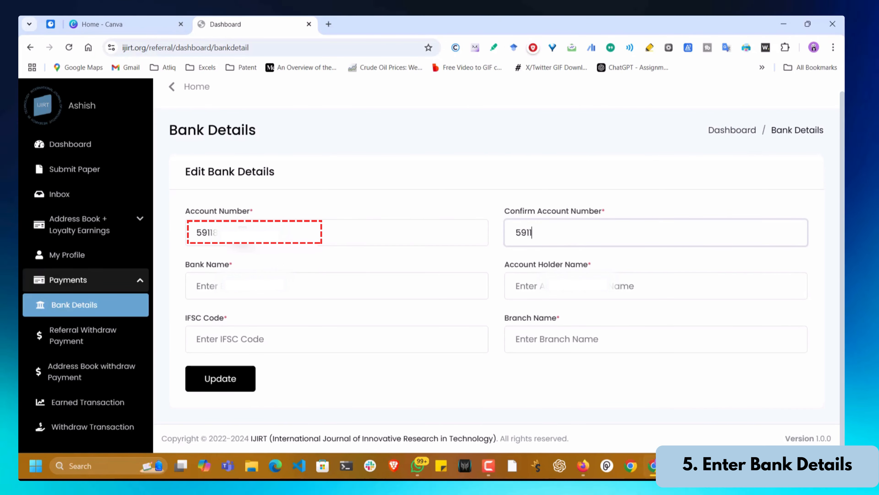
- Set the bank name to Kotak and fill in the account holder's name
{"action": "key", "text": "Tab"}
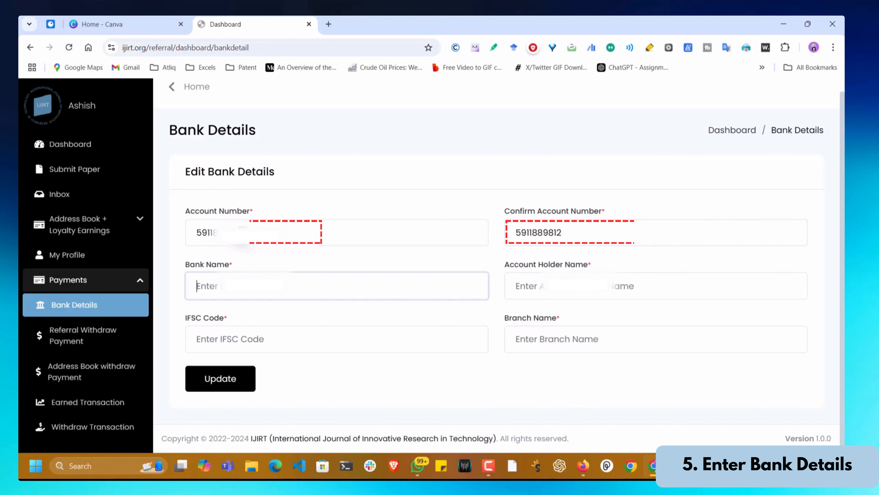
{"action": "type", "text": "Ashish"}
{"action": "key", "text": "Tab"}
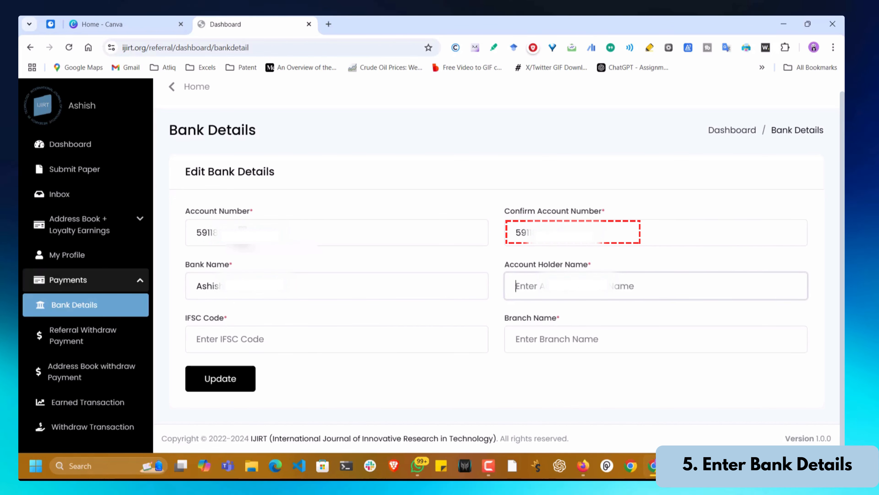
{"action": "key", "text": "shift+Tab"}
{"action": "key", "text": "BackSpace"}
{"action": "type", "text": "Ma"}
{"action": "key", "text": "BackSpace"}
{"action": "key", "text": "BackSpace"}
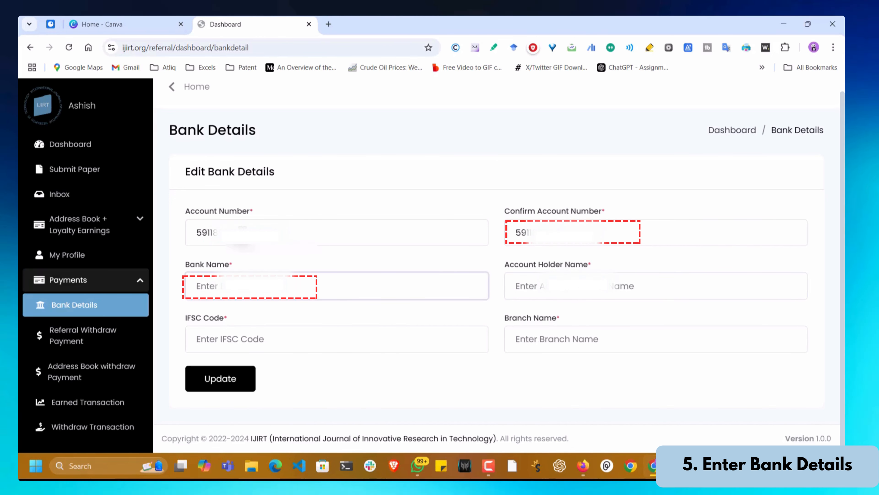
{"action": "type", "text": "Kotak"}
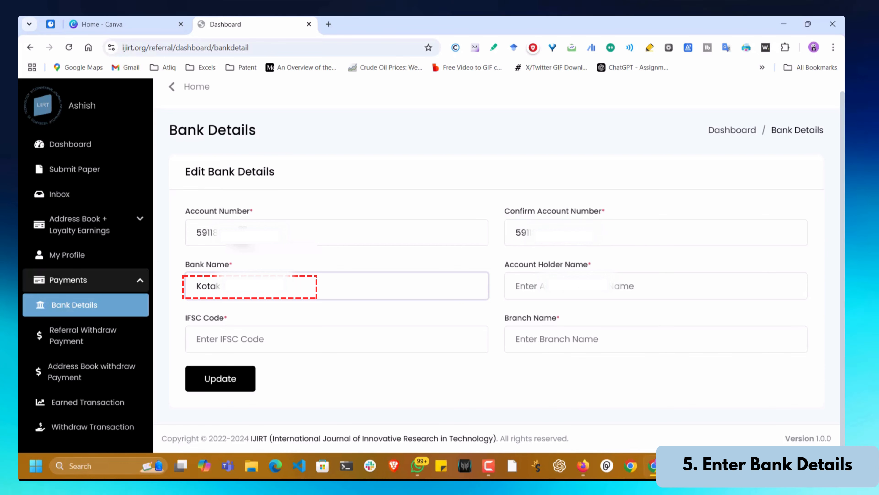
{"action": "type", "text": "Ashish"}
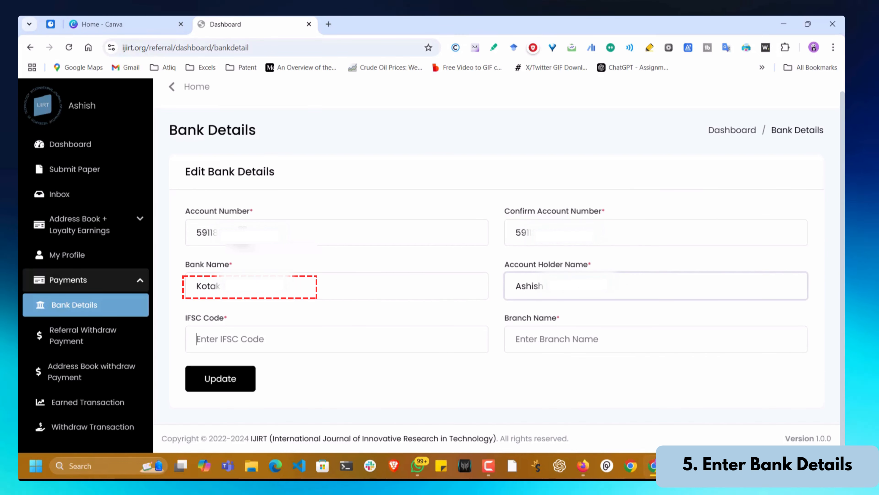
{"action": "key", "text": "Tab"}
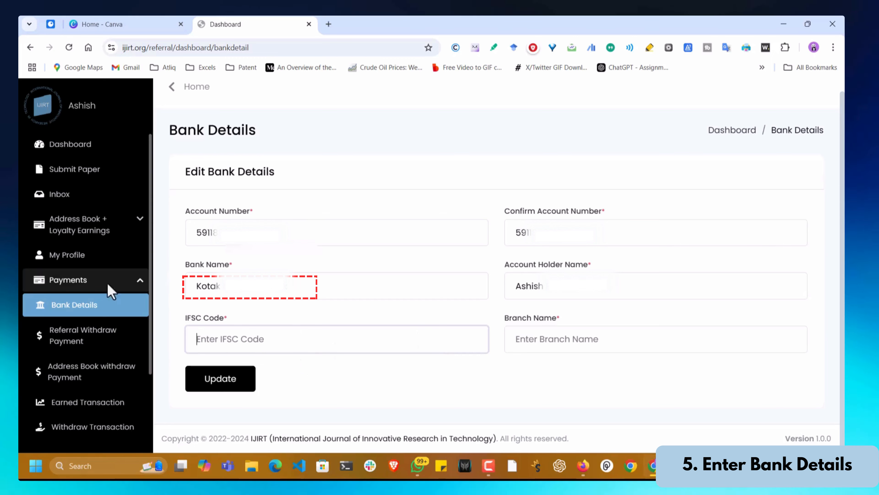
- Set the branch to Bodakdev and save the bank details
{"action": "left_click", "coordinate": [595, 338]}
{"action": "type", "text": "Bod"}
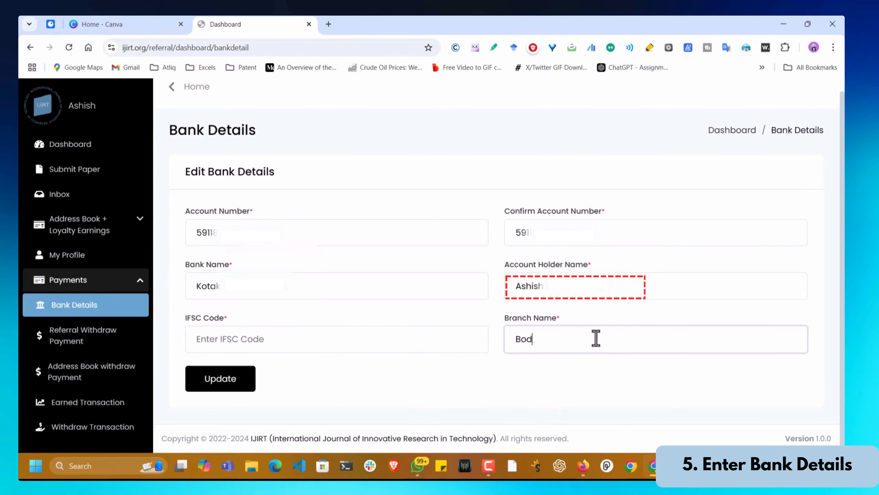
{"action": "type", "text": "akdev"}
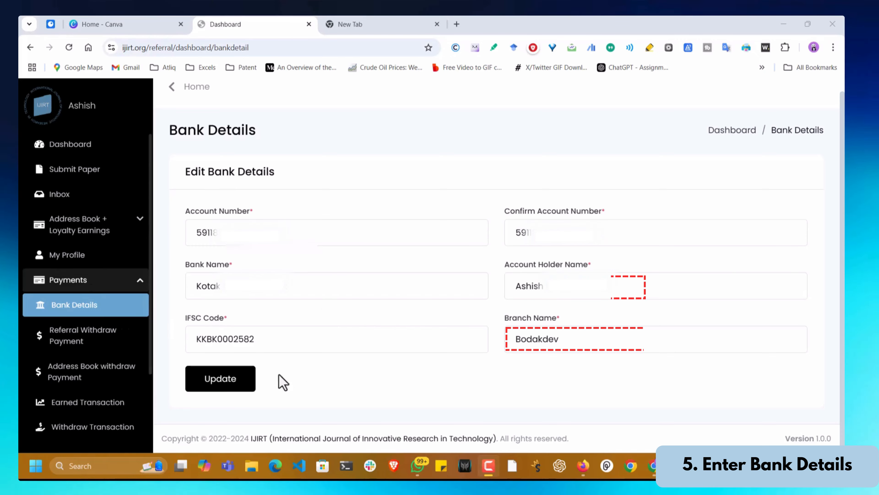
{"action": "left_click", "coordinate": [232, 382]}
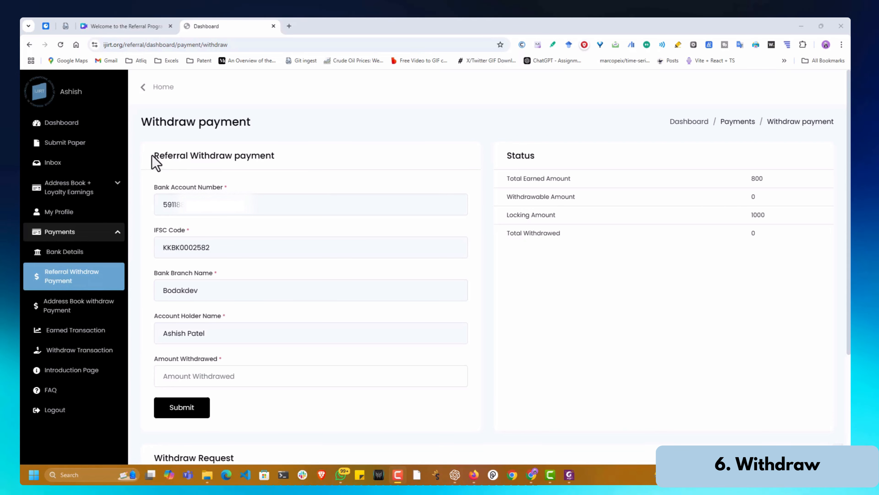
{"action": "mouse_move", "coordinate": [153, 156]}
{"action": "left_mouse_down"}
{"action": "mouse_move", "coordinate": [255, 158]}
{"action": "mouse_move", "coordinate": [146, 156]}
{"action": "left_mouse_up"}
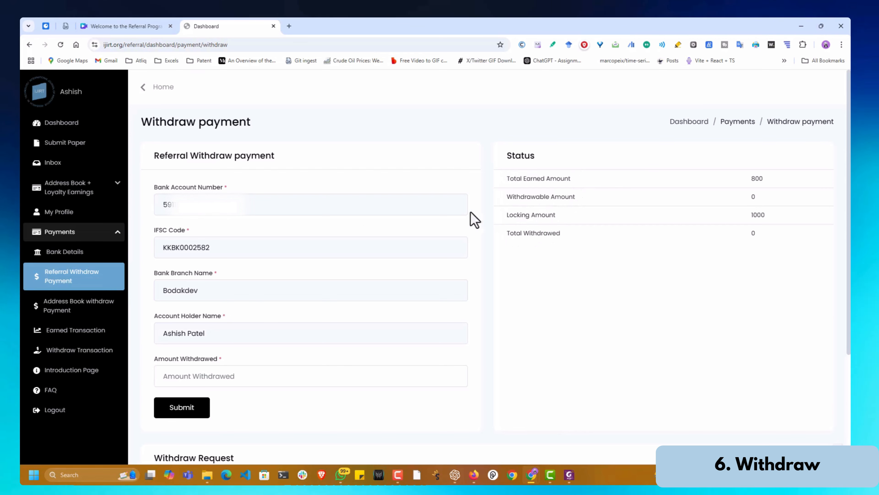
{"action": "left_click_drag", "start_coordinate": [756, 197], "coordinate": [502, 201]}
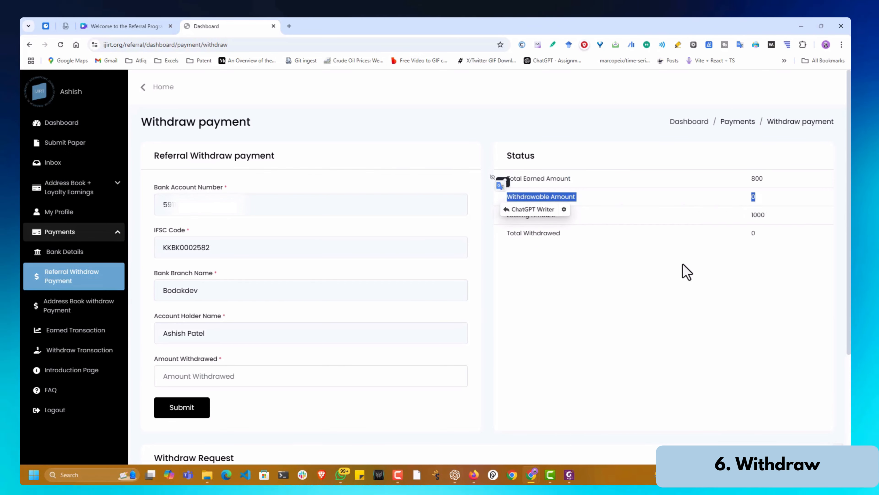
{"action": "left_click", "coordinate": [545, 259]}
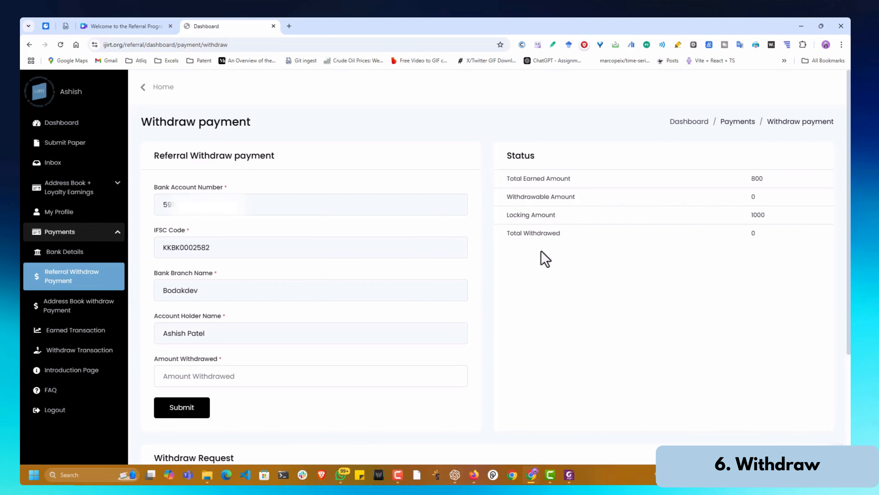
{"action": "left_click", "coordinate": [249, 379]}
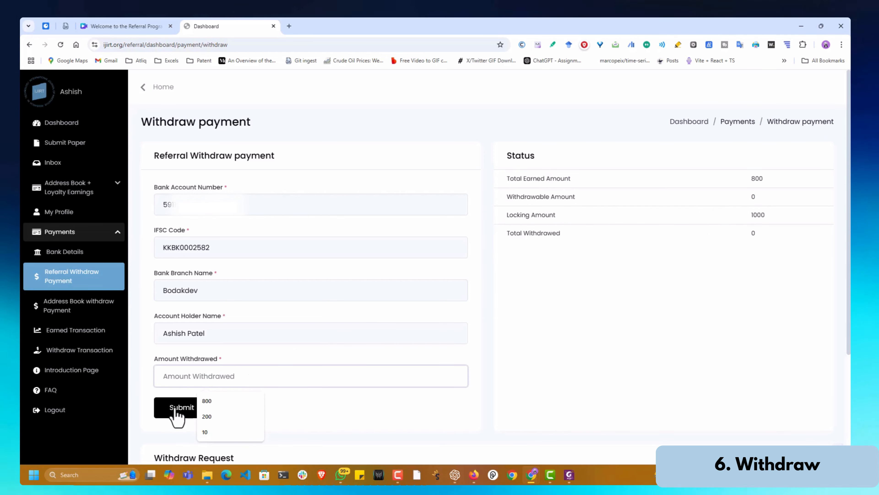
{"action": "left_click", "coordinate": [354, 416]}
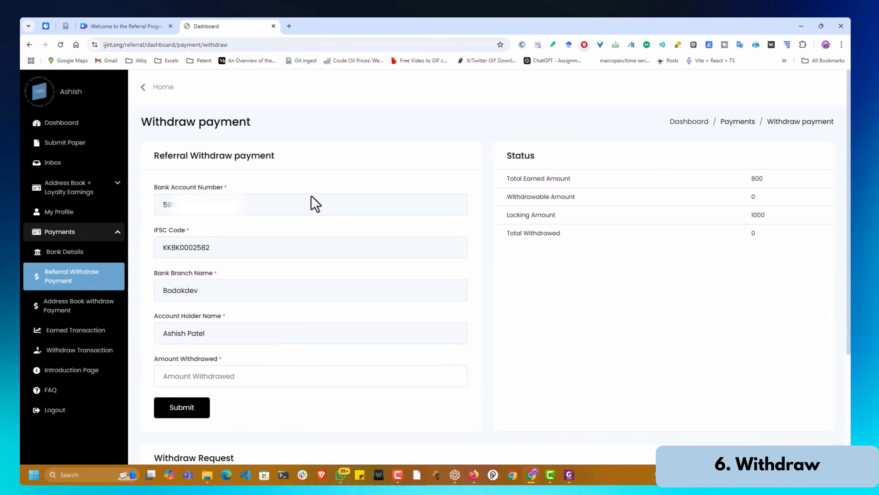
{"action": "scroll", "coordinate": [343, 226], "scroll_direction": "down", "scroll_amount": 3}
{"action": "scroll", "coordinate": [340, 219], "scroll_direction": "down", "scroll_amount": 1}
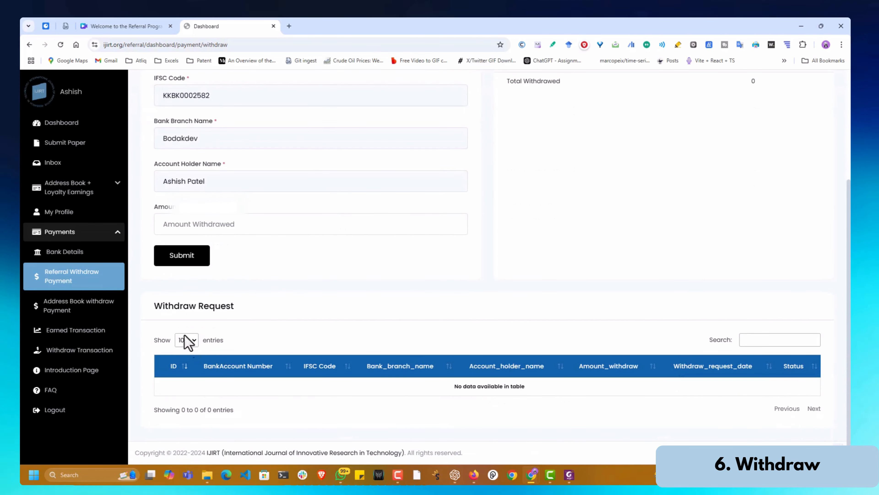
{"action": "left_click_drag", "start_coordinate": [207, 324], "coordinate": [237, 307]}
{"action": "left_click", "coordinate": [343, 301]}
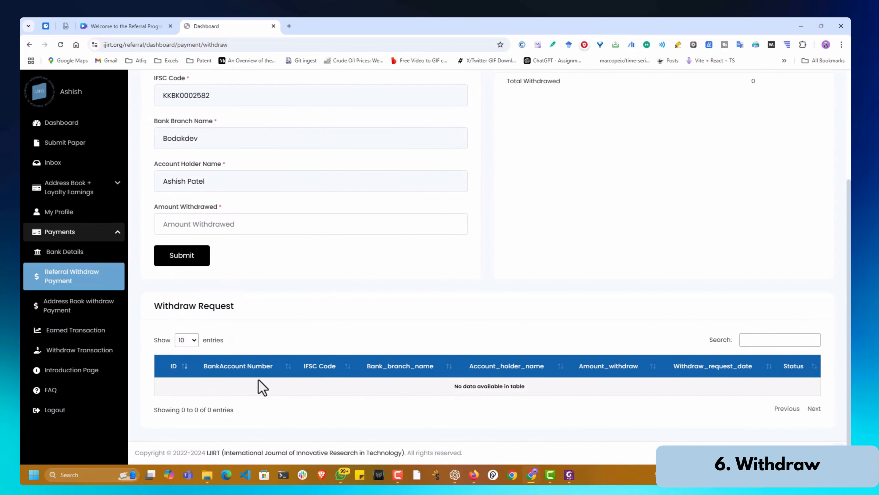